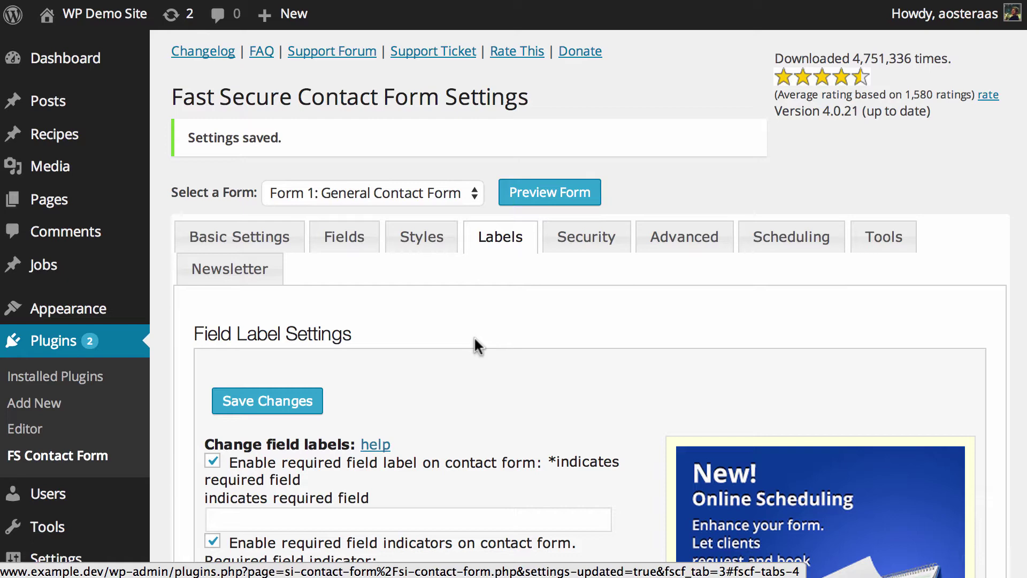
- Scroll down the Labels tab to the Field Label Settings for Form 1
{"action": "scroll", "coordinate": [474, 336], "scroll_direction": "down", "scroll_amount": 6}
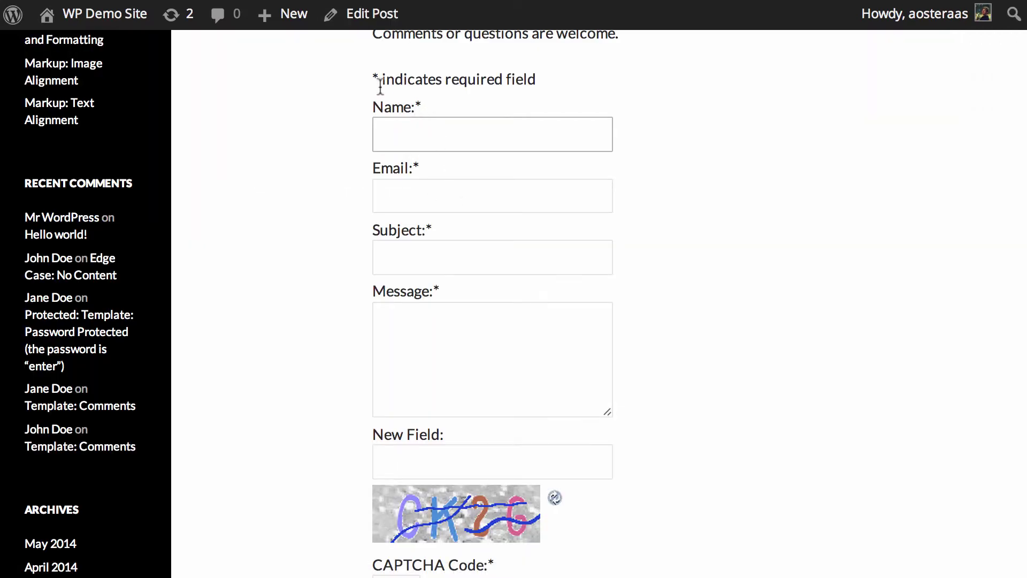
{"action": "left_click_drag", "start_coordinate": [374, 80], "coordinate": [546, 80]}
{"action": "left_click", "coordinate": [550, 85]}
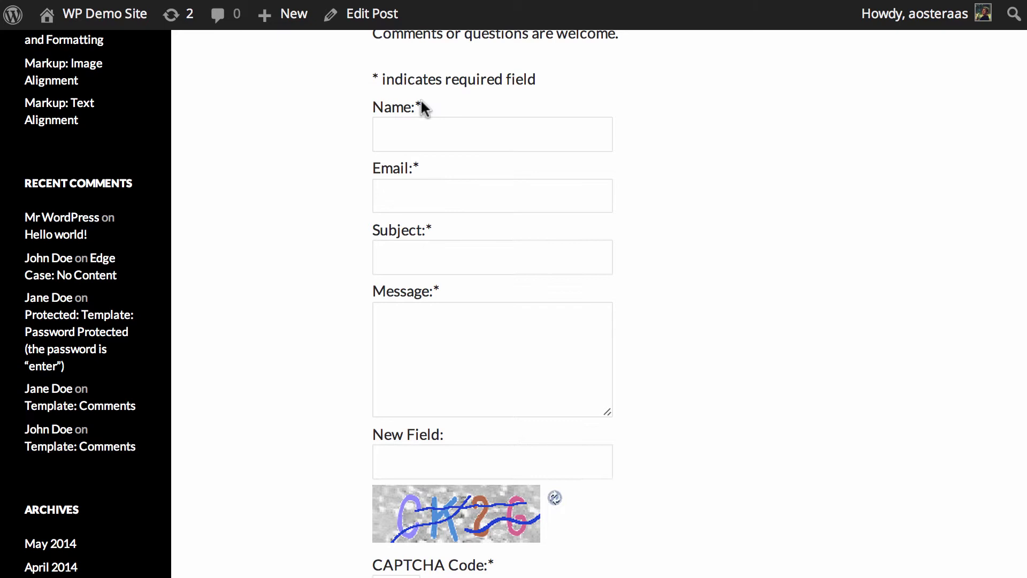
{"action": "left_click_drag", "start_coordinate": [422, 104], "coordinate": [416, 107]}
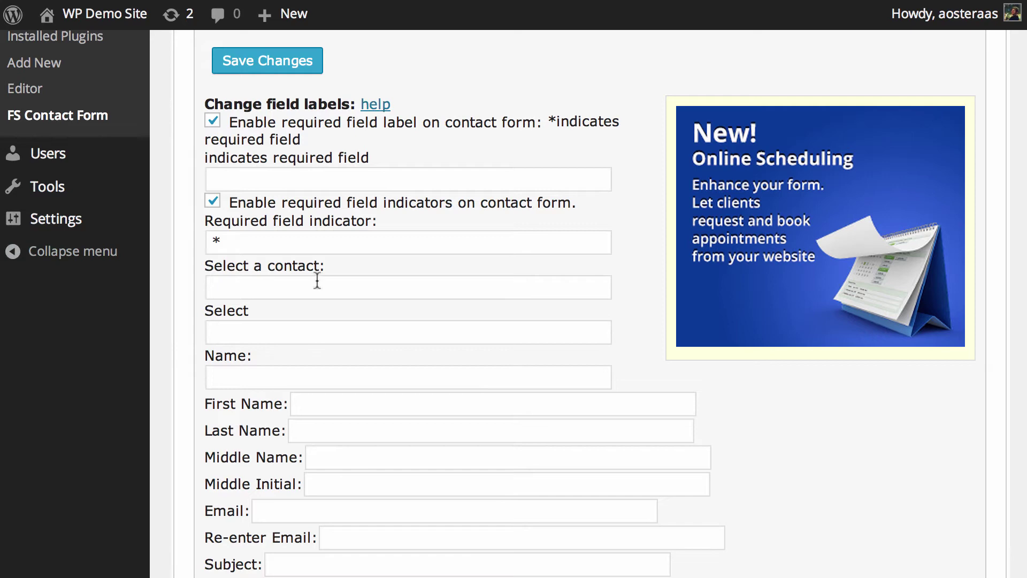
- Replace the required-field notice text with 'Must be completed'
{"action": "left_click", "coordinate": [248, 240]}
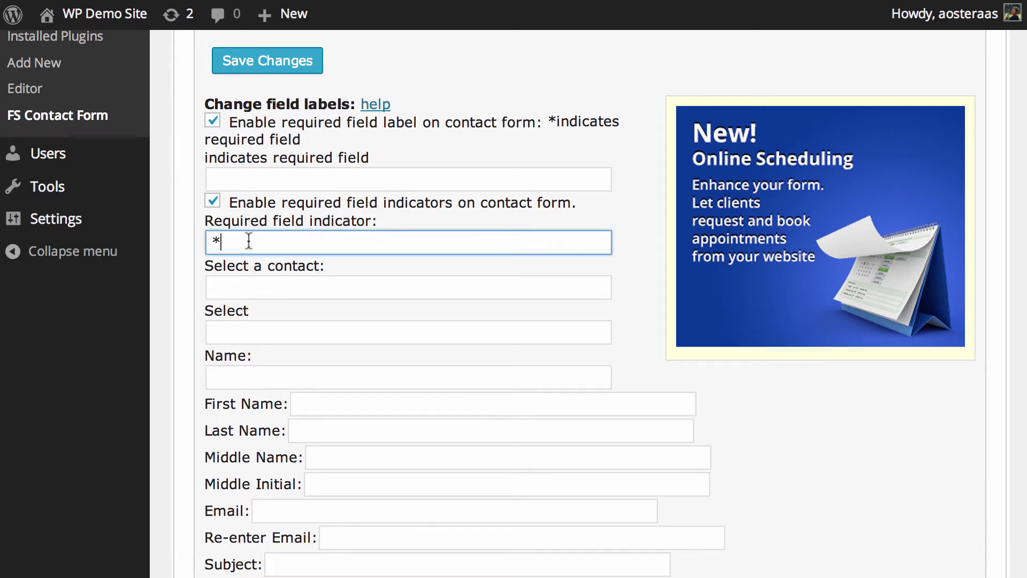
{"action": "left_click_drag", "start_coordinate": [245, 239], "coordinate": [214, 240]}
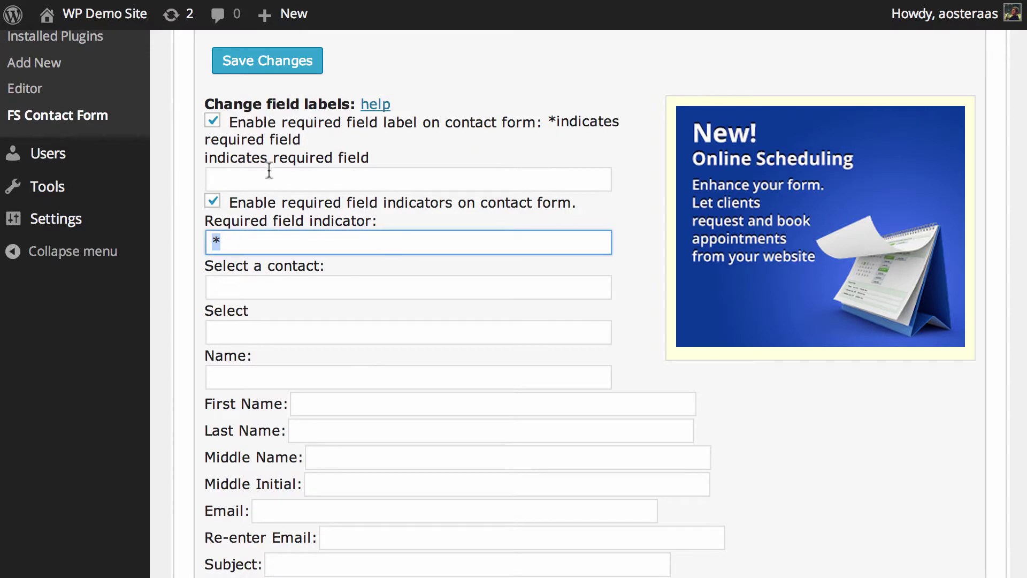
{"action": "left_click", "coordinate": [257, 176]}
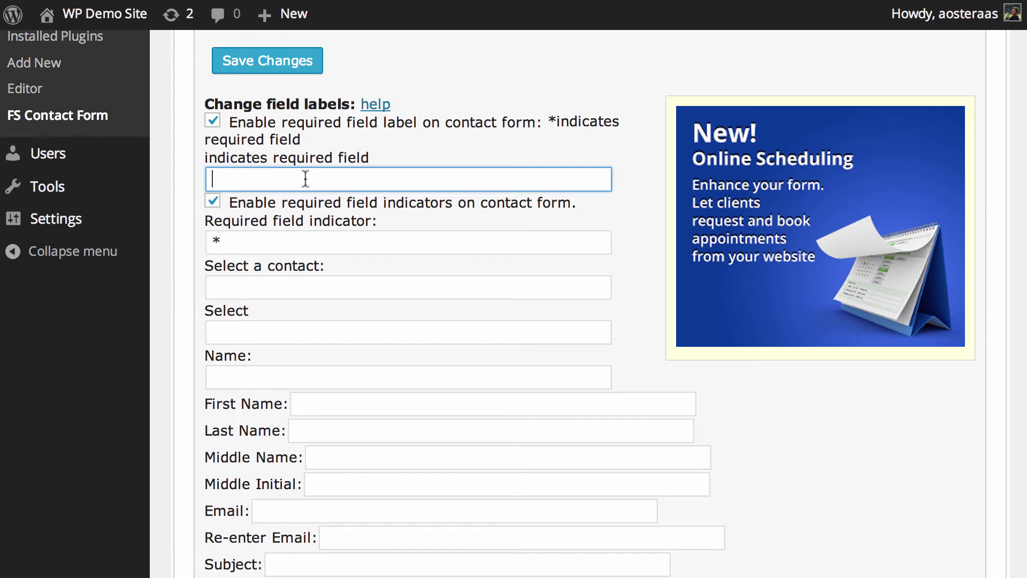
{"action": "type", "text": "Must be completed"}
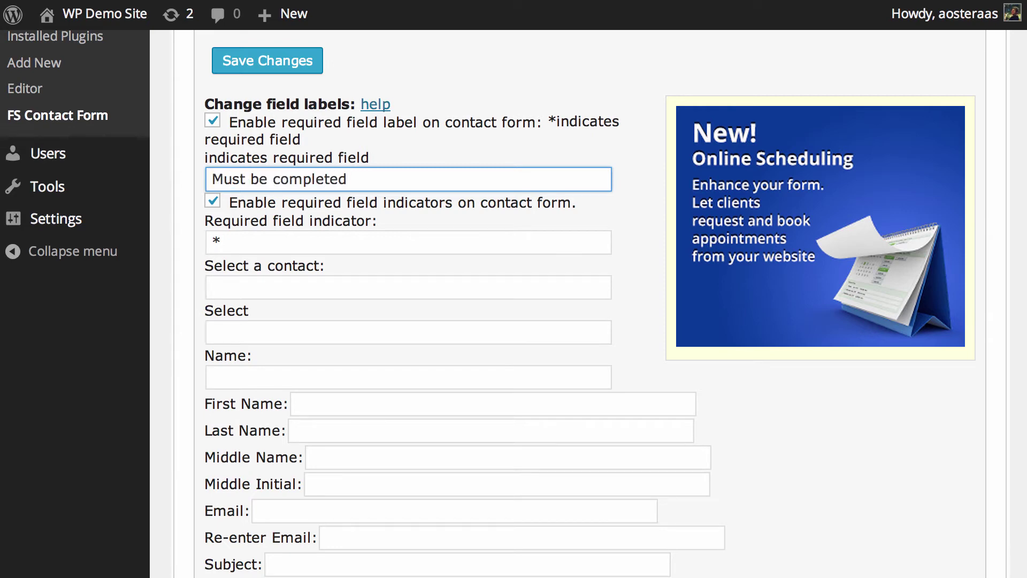
- Change the Name field label to 'Tell me your name' in Field Label Settings
{"action": "scroll", "coordinate": [458, 369], "scroll_direction": "down", "scroll_amount": 5}
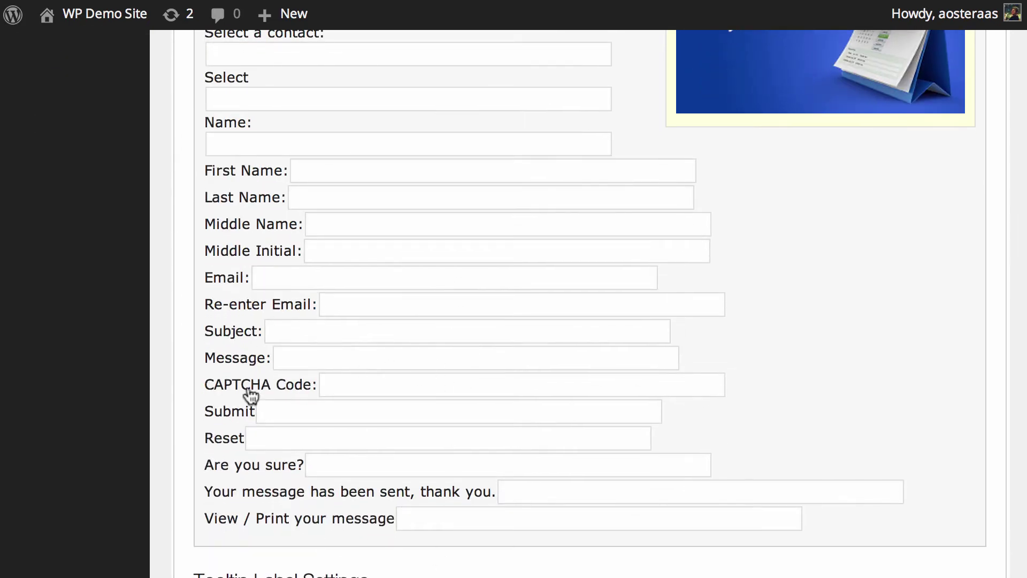
{"action": "scroll", "coordinate": [324, 368], "scroll_direction": "up", "scroll_amount": 1}
{"action": "scroll", "coordinate": [324, 366], "scroll_direction": "down", "scroll_amount": 1}
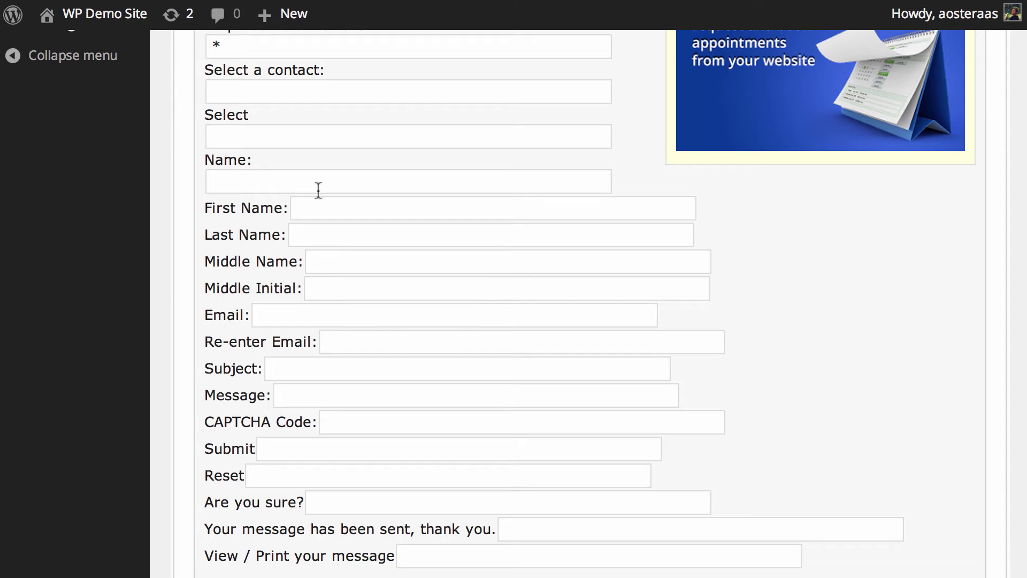
{"action": "left_click", "coordinate": [247, 188]}
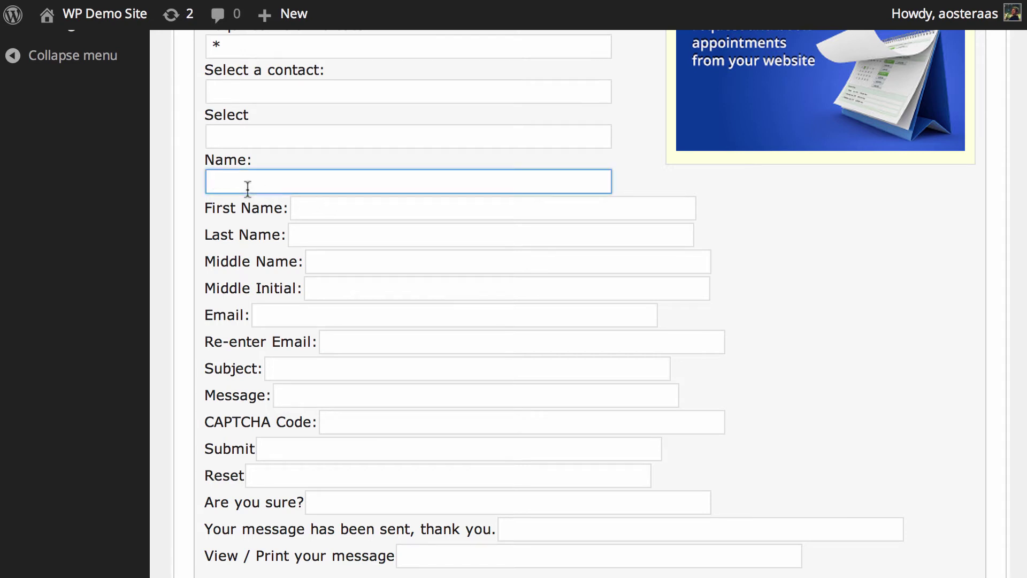
{"action": "type", "text": "Tell me your nae"}
{"action": "key", "text": "BackSpace"}
{"action": "type", "text": "m"}
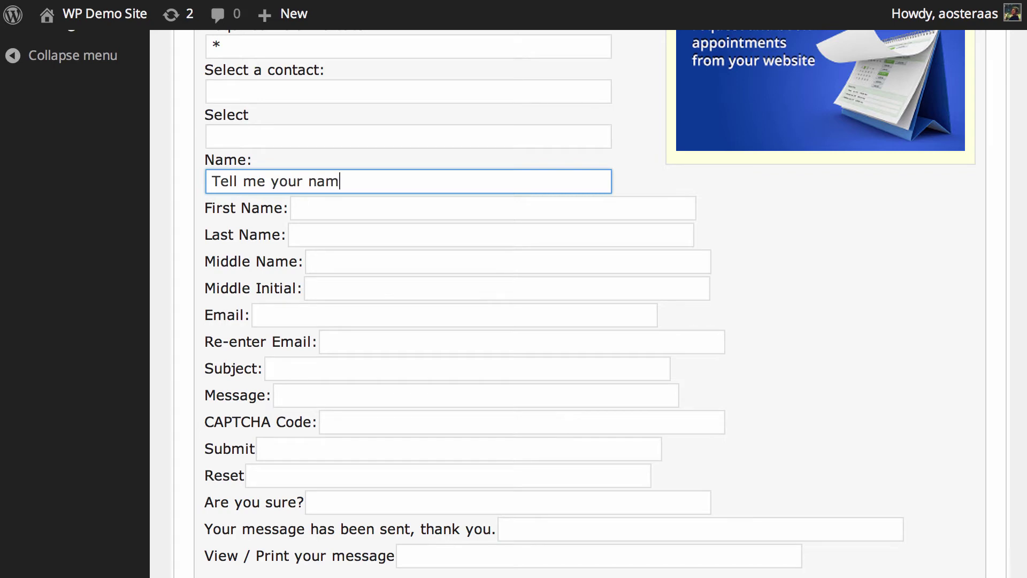
{"action": "type", "text": "e"}
{"action": "scroll", "coordinate": [300, 222], "scroll_direction": "down", "scroll_amount": 1}
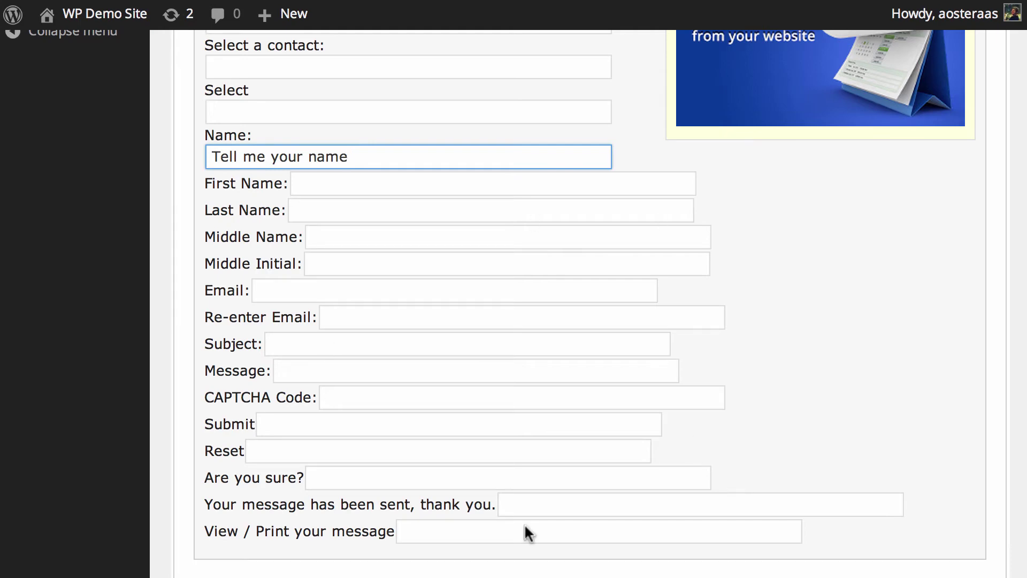
{"action": "scroll", "coordinate": [369, 259], "scroll_direction": "down", "scroll_amount": 10}
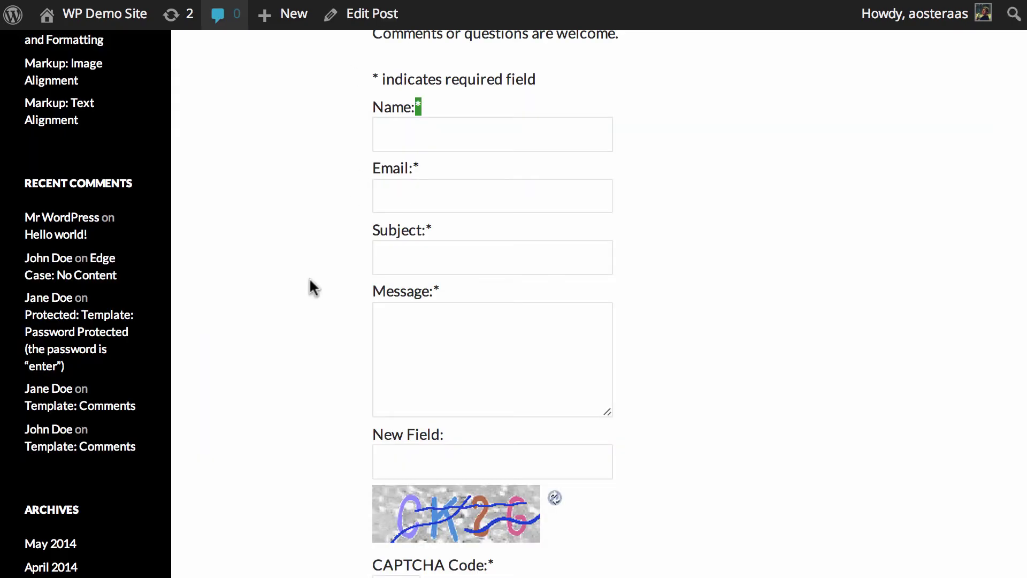
- Set the Refresh Image tooltip label to 'New Image!' in Tooltip Label Settings
{"action": "scroll", "coordinate": [309, 287], "scroll_direction": "down", "scroll_amount": 4}
{"action": "mouse_move", "coordinate": [431, 345]}
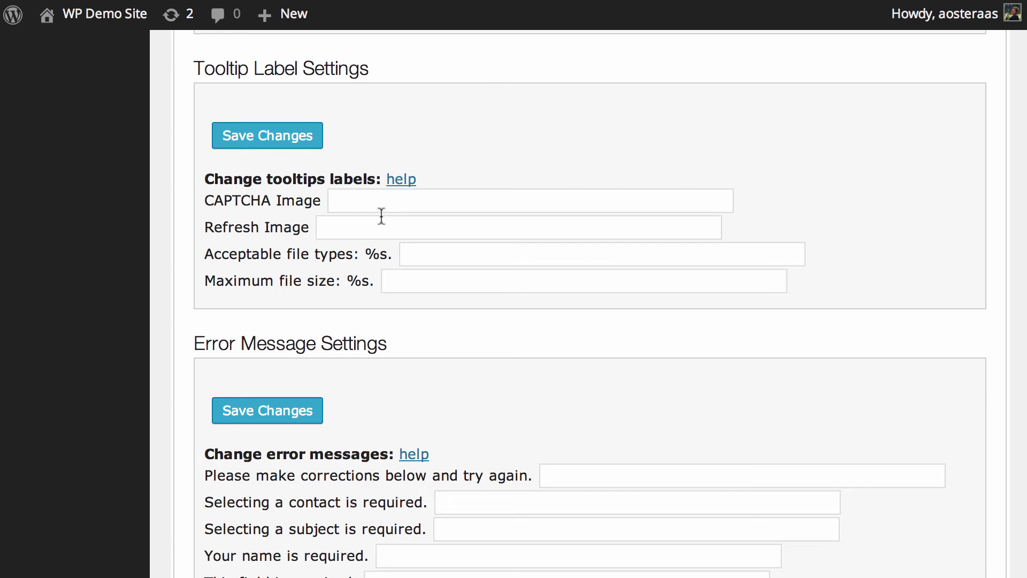
{"action": "left_click", "coordinate": [383, 226]}
{"action": "type", "text": "New I"}
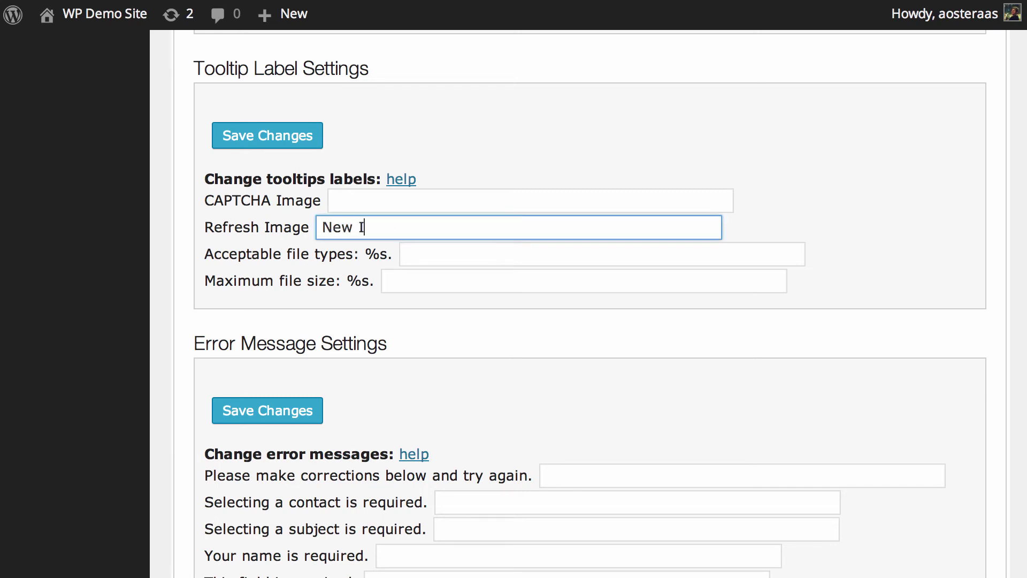
{"action": "type", "text": "mage!"}
{"action": "left_click", "coordinate": [395, 255]}
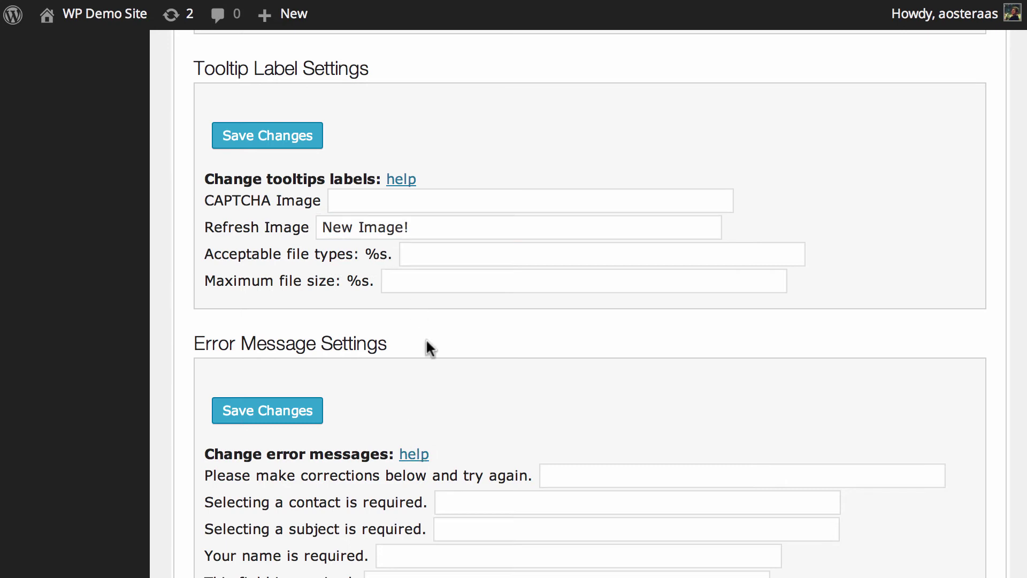
{"action": "left_click", "coordinate": [424, 259]}
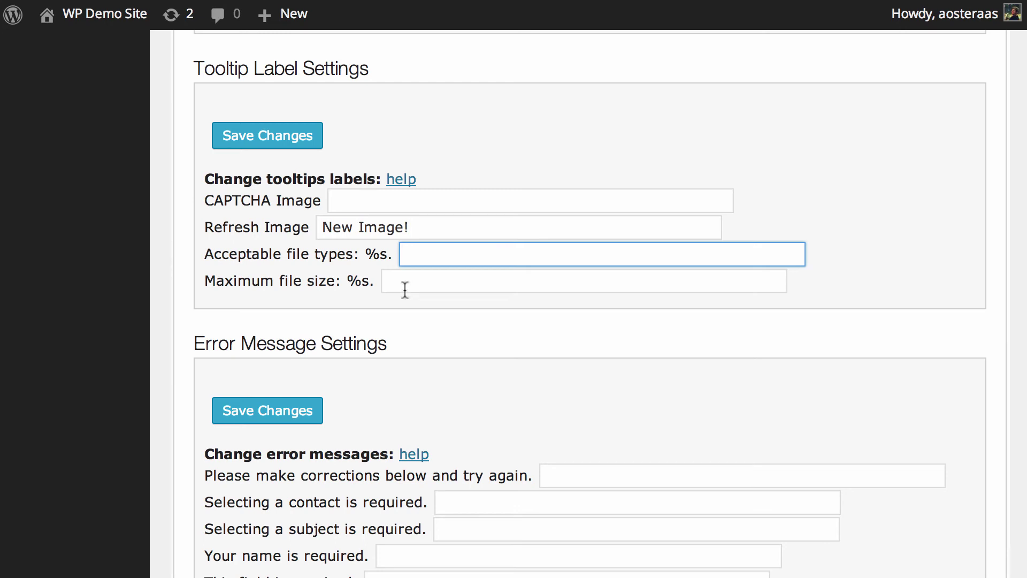
{"action": "left_click", "coordinate": [389, 281]}
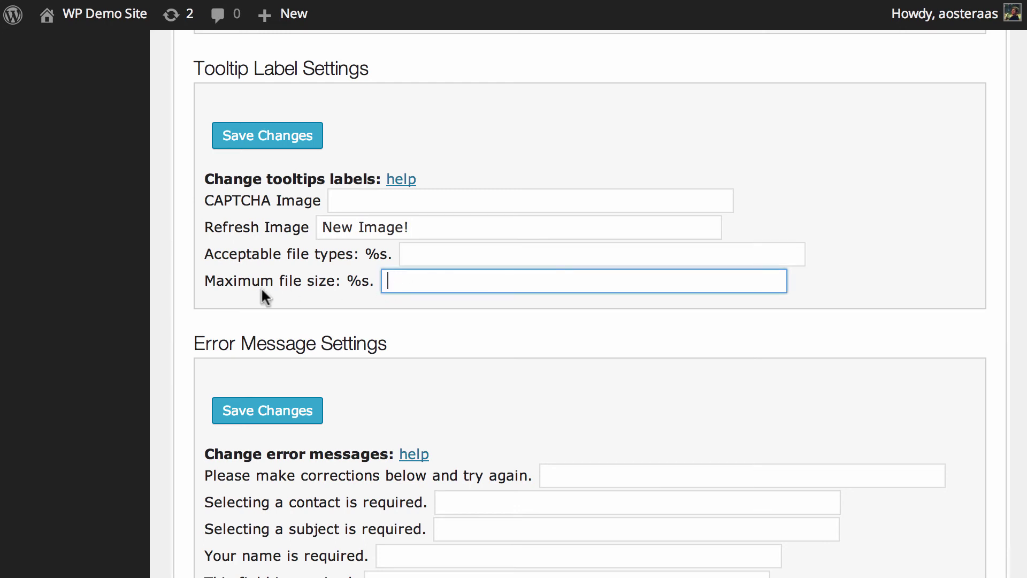
- Replace the 'Your name is required.' error message with 'WE need your name'
{"action": "scroll", "coordinate": [213, 287], "scroll_direction": "down", "scroll_amount": 5}
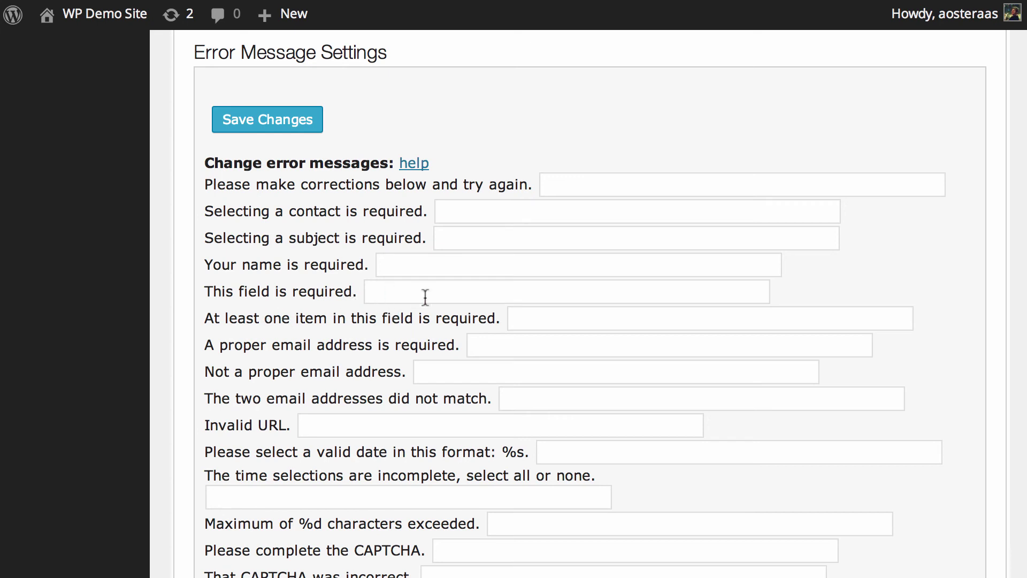
{"action": "left_click", "coordinate": [397, 272]}
{"action": "type", "text": "WE "}
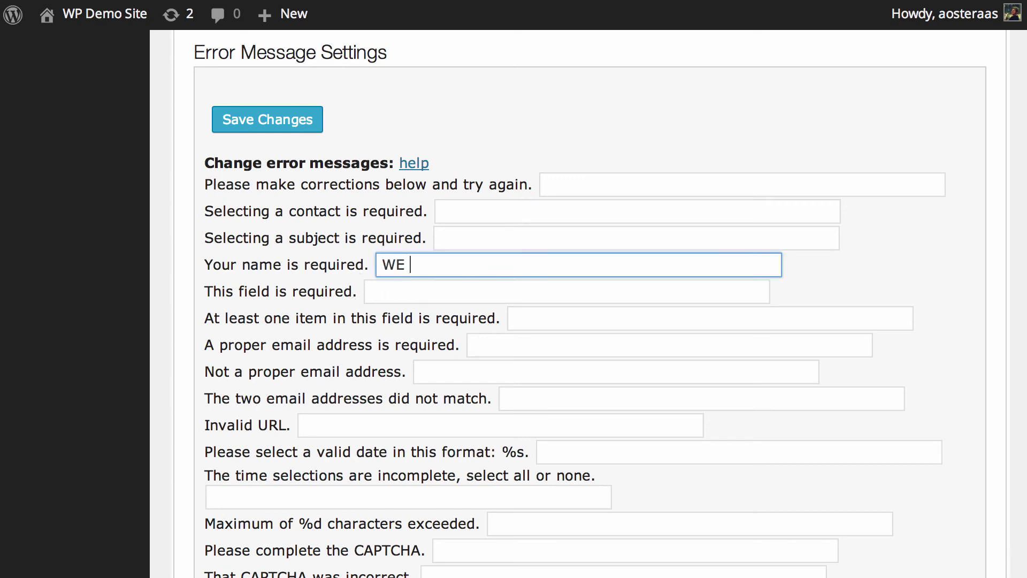
{"action": "type", "text": "need you rnam"}
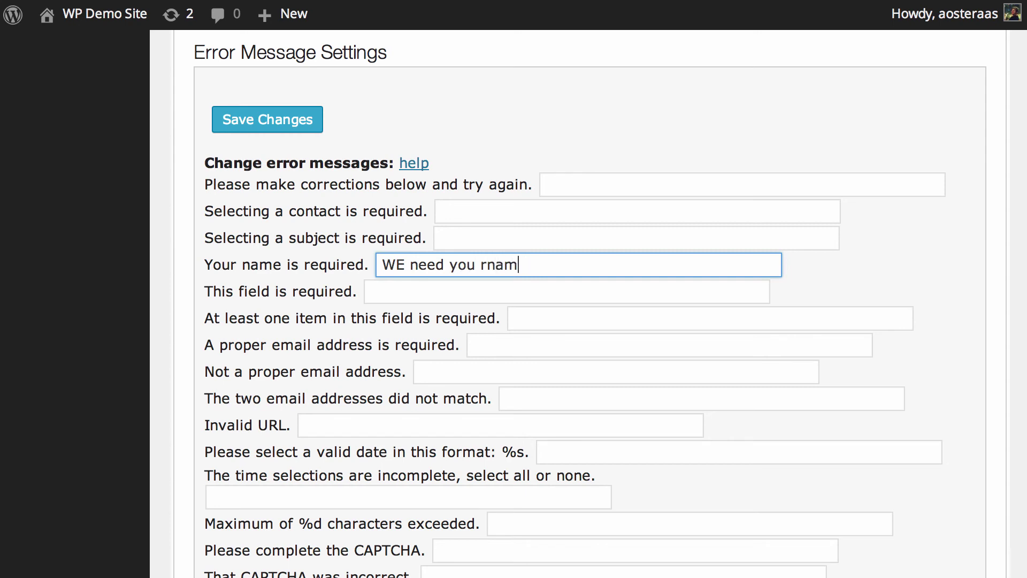
{"action": "key", "text": "BackSpace"}
{"action": "key", "text": "BackSpace"}
{"action": "key", "text": "BackSpace"}
{"action": "key", "text": "BackSpace"}
{"action": "key", "text": "BackSpace"}
{"action": "type", "text": "r name"}
- Save the Labels tab changes with Save Changes at the bottom of the page
{"action": "scroll", "coordinate": [270, 384], "scroll_direction": "down", "scroll_amount": 5}
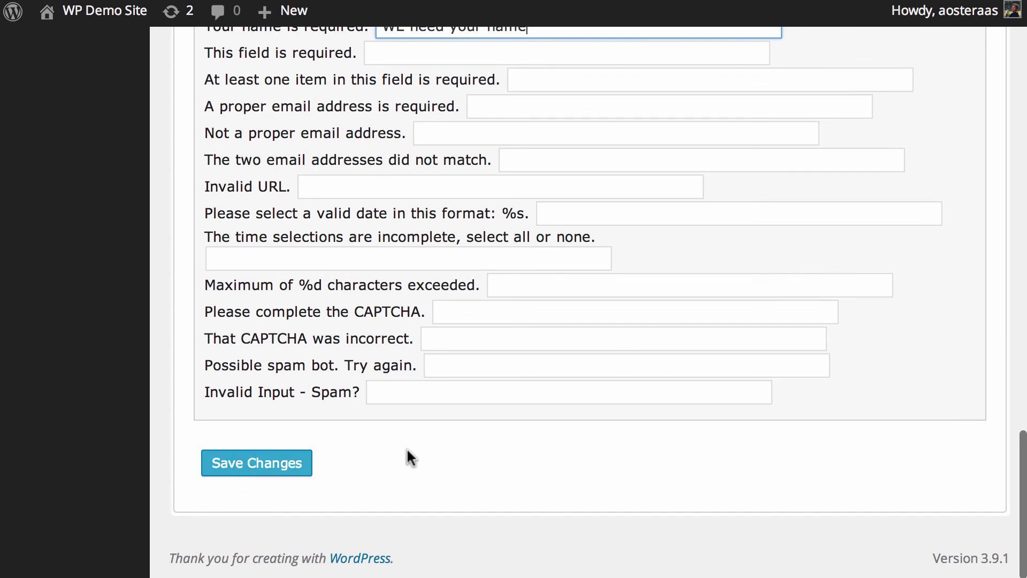
{"action": "left_click", "coordinate": [245, 469]}
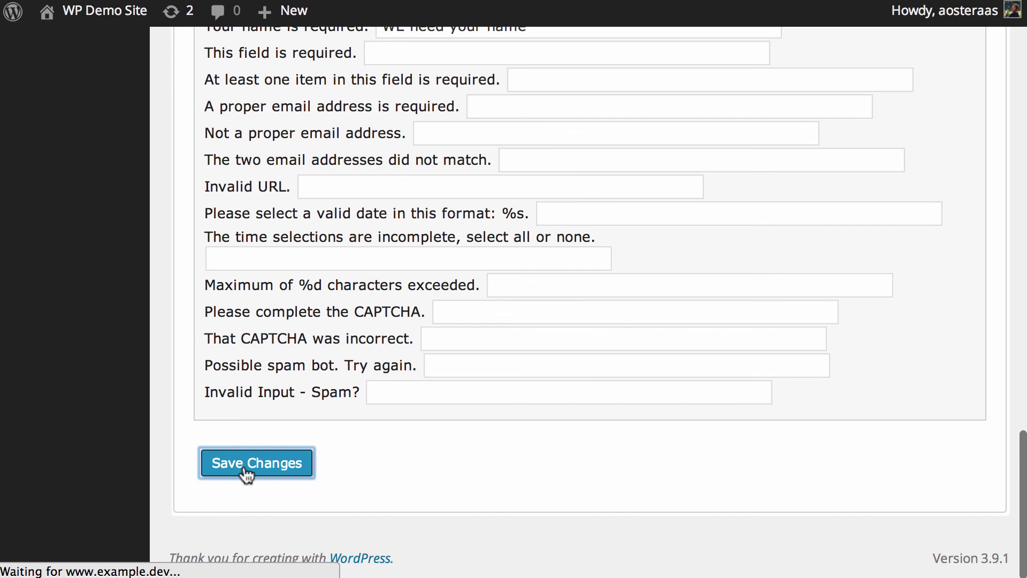